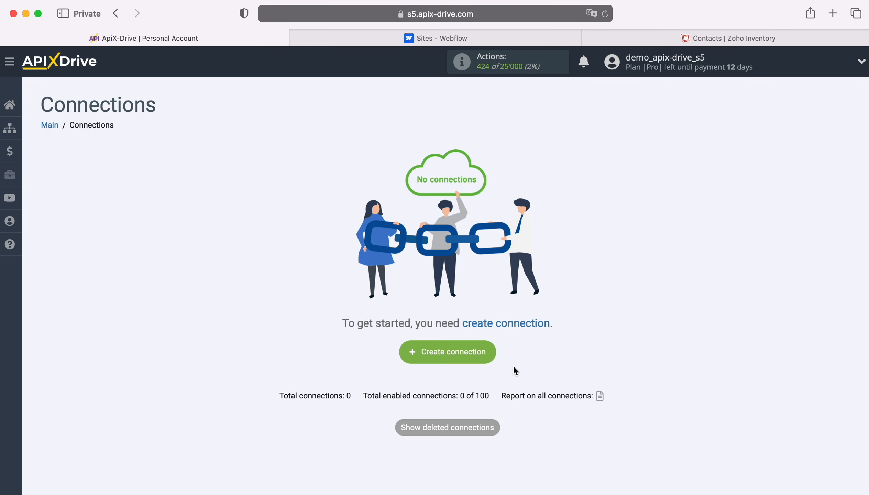
- Start a new connection with Webflow as the data source system
left_click(485, 355)
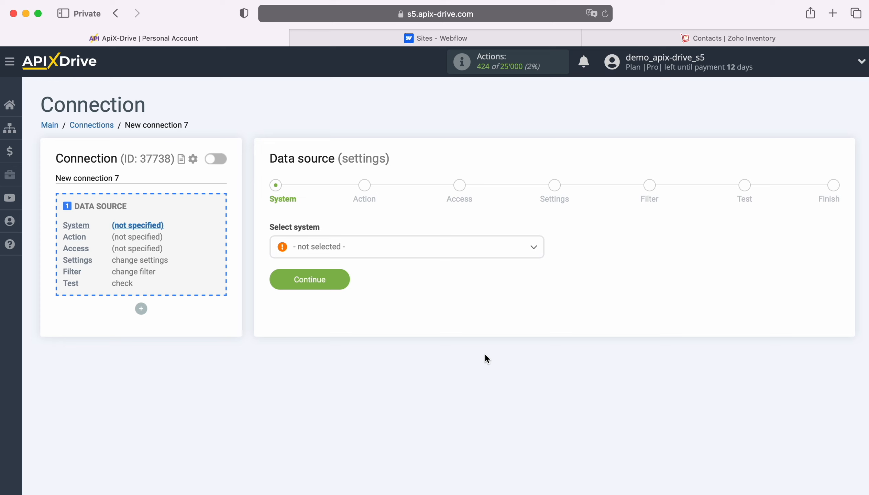
left_click(387, 245)
scroll(449, 351, "down", 15)
scroll(476, 352, "down", 20)
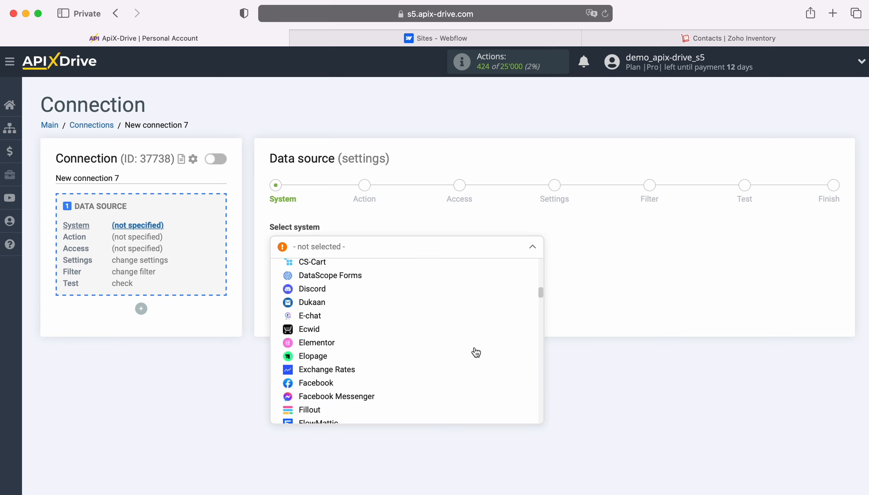
scroll(476, 352, "down", 20)
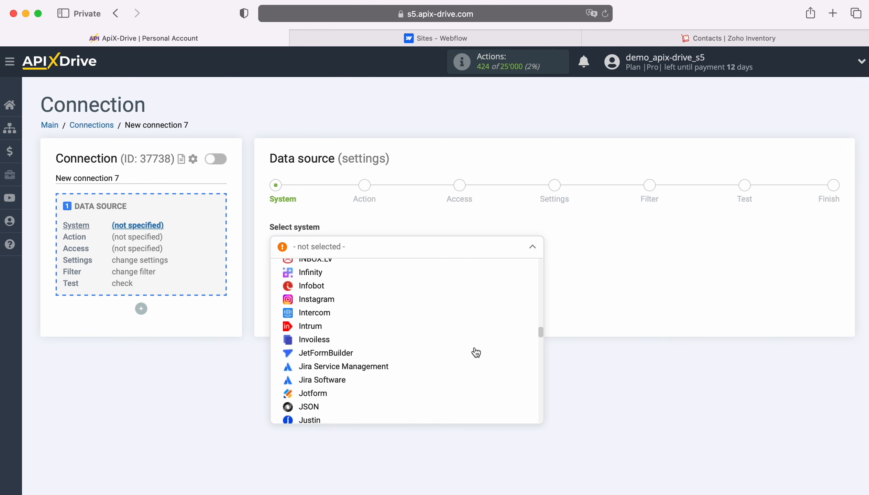
scroll(476, 352, "down", 20)
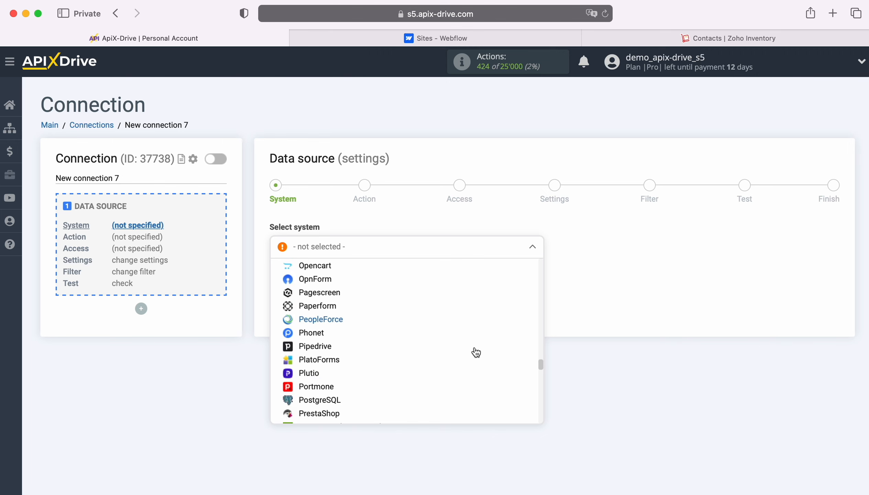
scroll(476, 352, "down", 15)
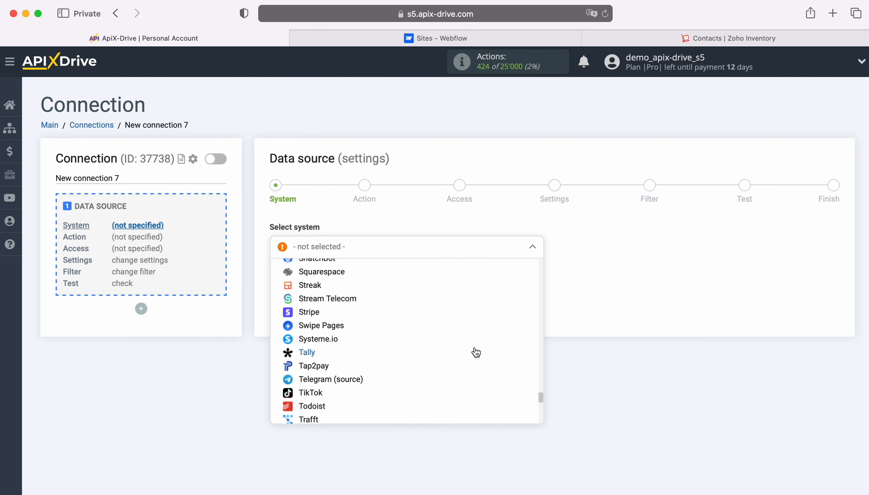
left_click(323, 362)
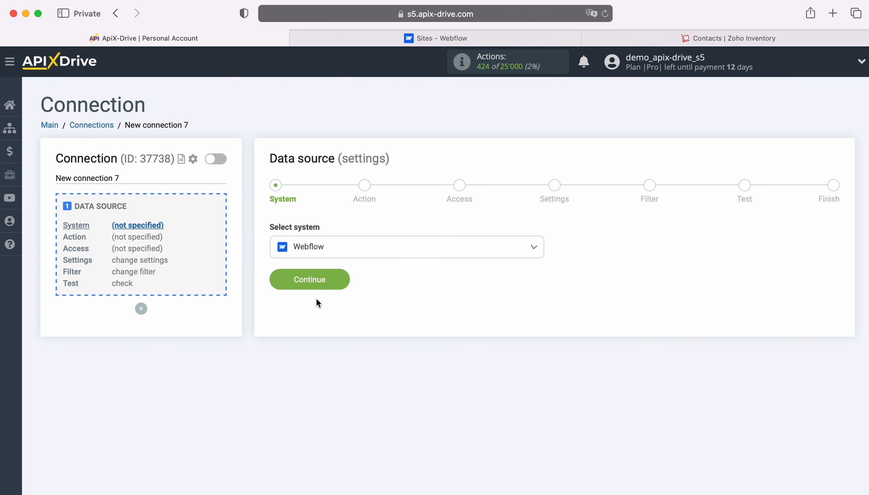
left_click(343, 277)
- Set the Webflow source action to Get form DATA (new) and begin connecting an account
left_click(385, 255)
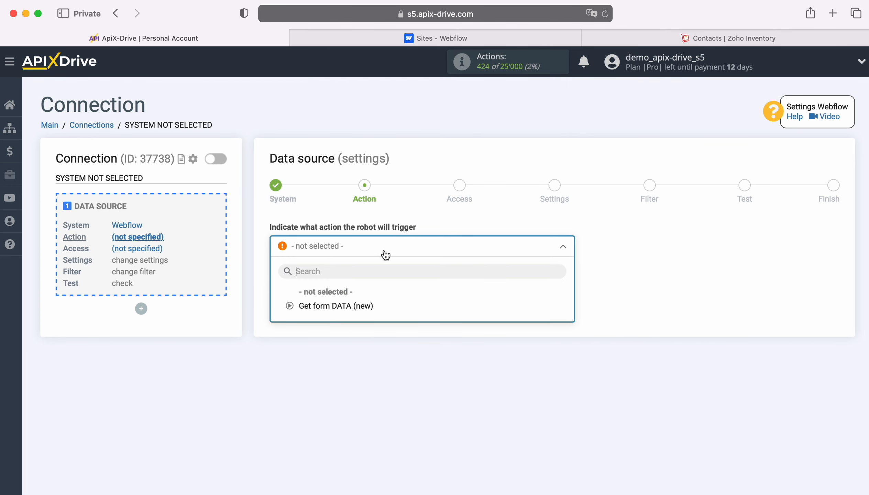
left_click(353, 305)
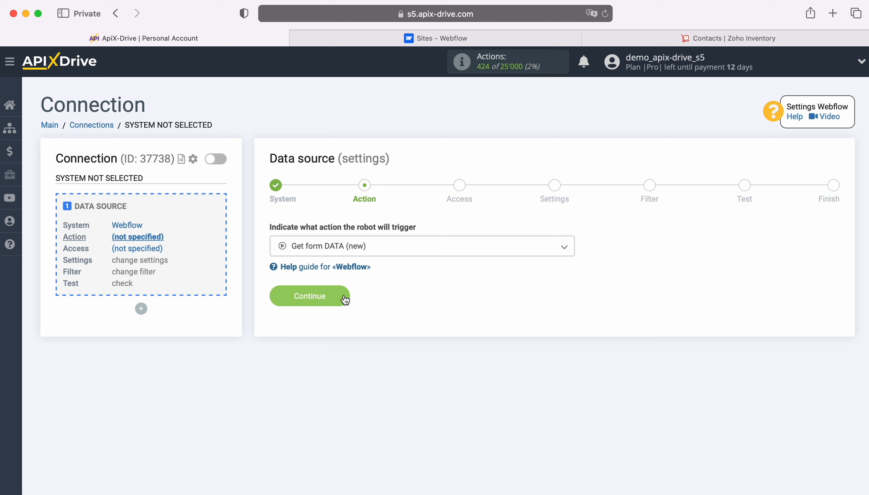
left_click(345, 296)
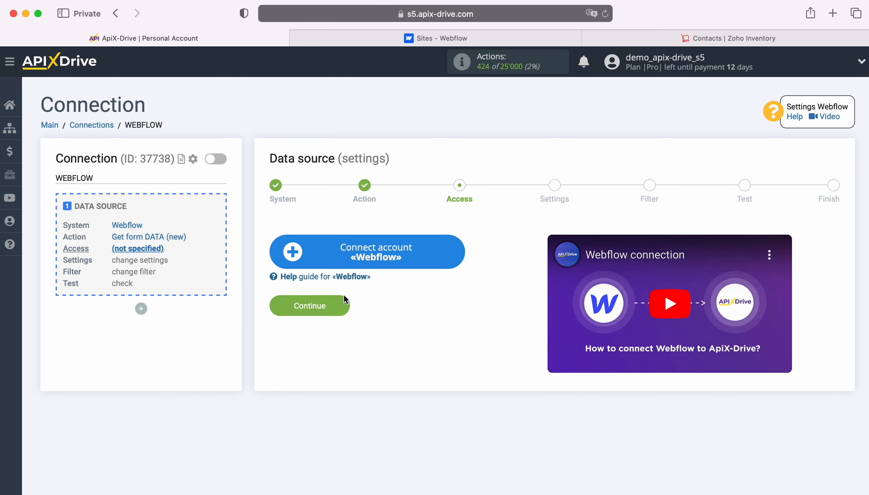
left_click(455, 250)
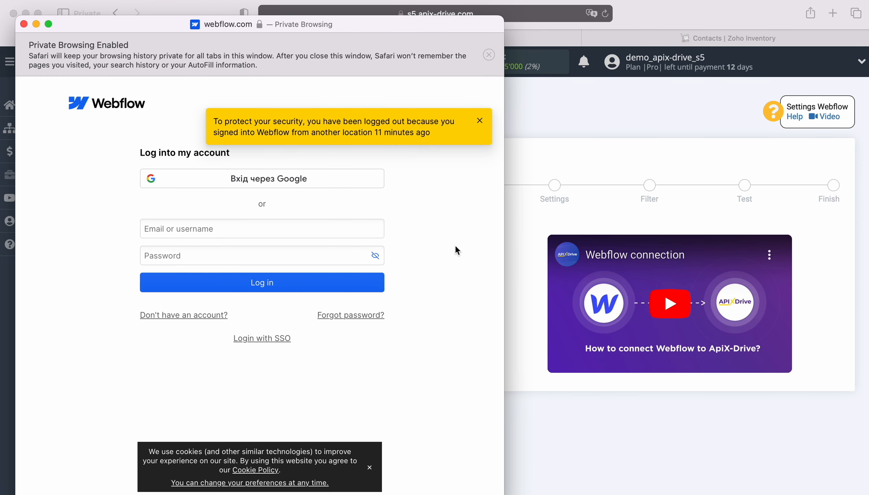
- Log in to Webflow with the account e-mail and password
left_click(264, 227)
right_click(264, 228)
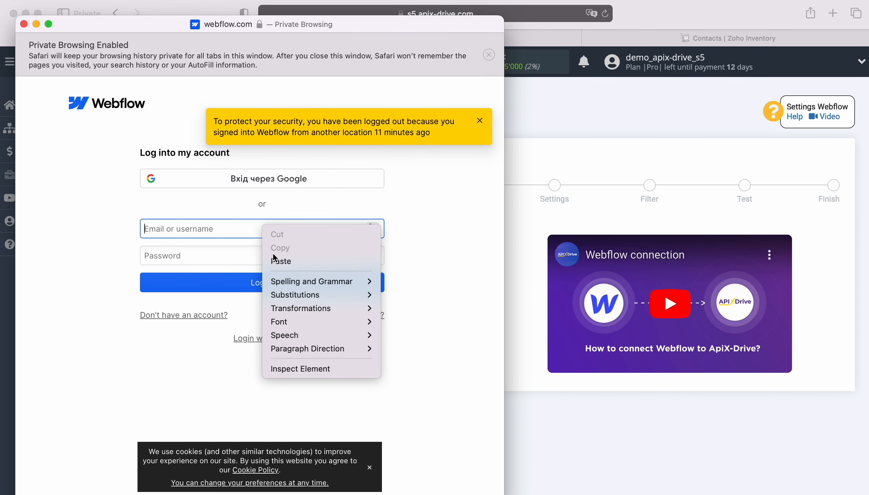
left_click(281, 261)
left_click(281, 252)
type("••••••")
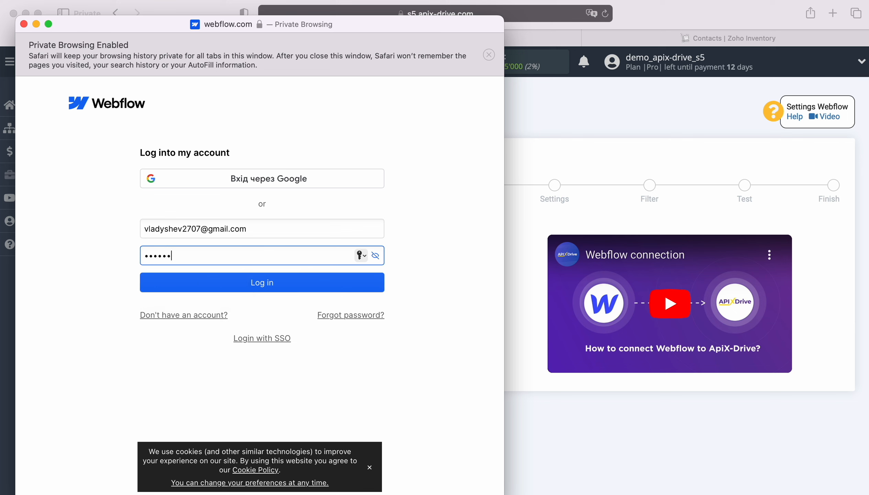
type("•••••")
left_click(280, 282)
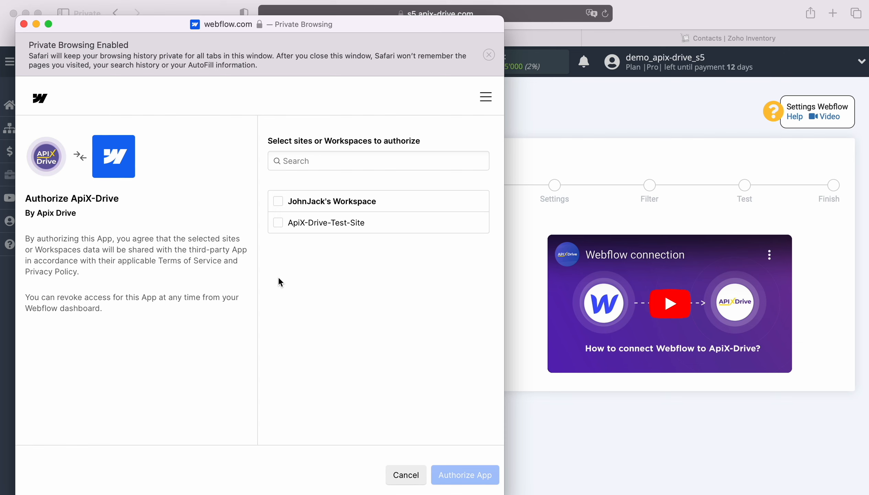
- Authorize ApiX-Drive for the workspace and ApiX-Drive-Test-Site
left_click(278, 202)
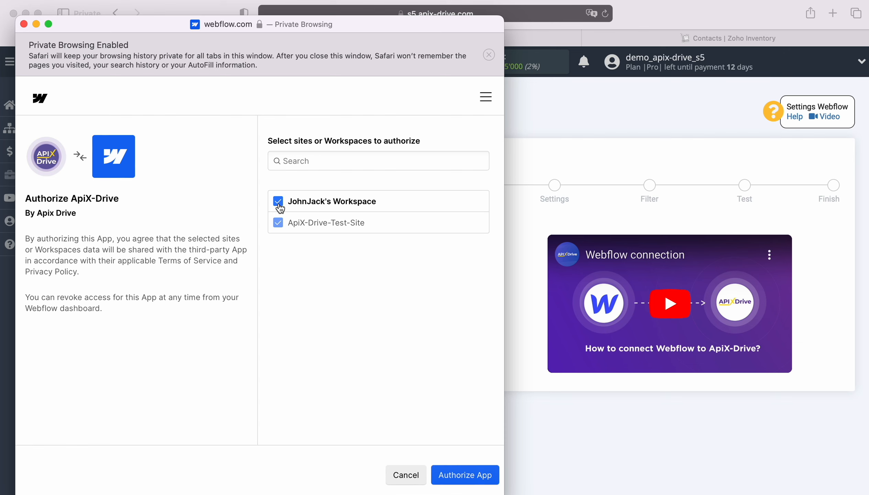
left_click(460, 474)
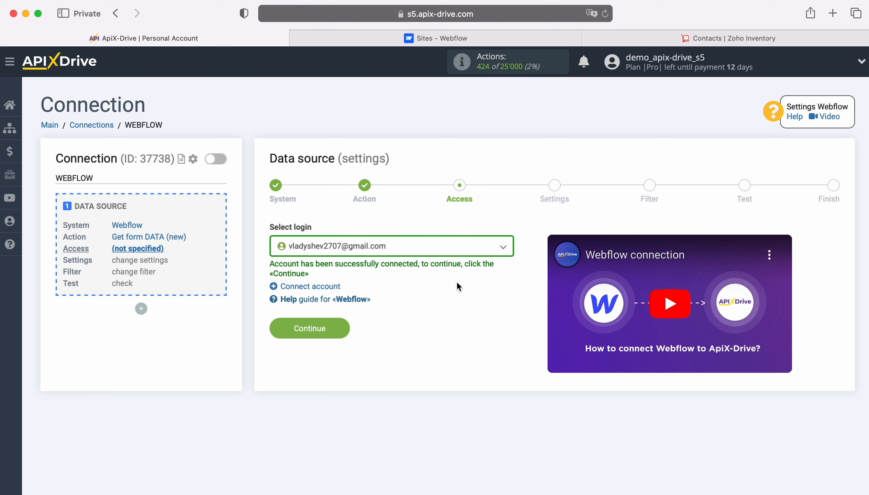
left_click(469, 253)
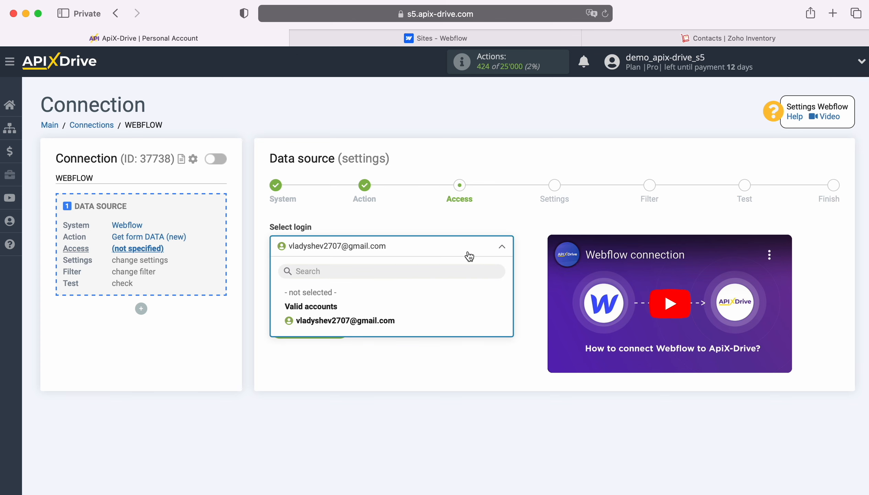
- Use the connected Webflow login with website ApiX-Drive-Test-Site and skip filtering
left_click(388, 320)
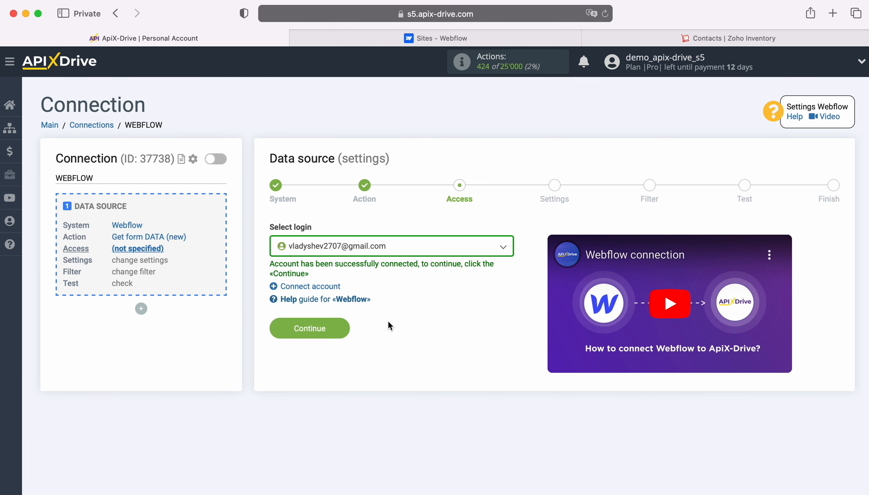
left_click(343, 330)
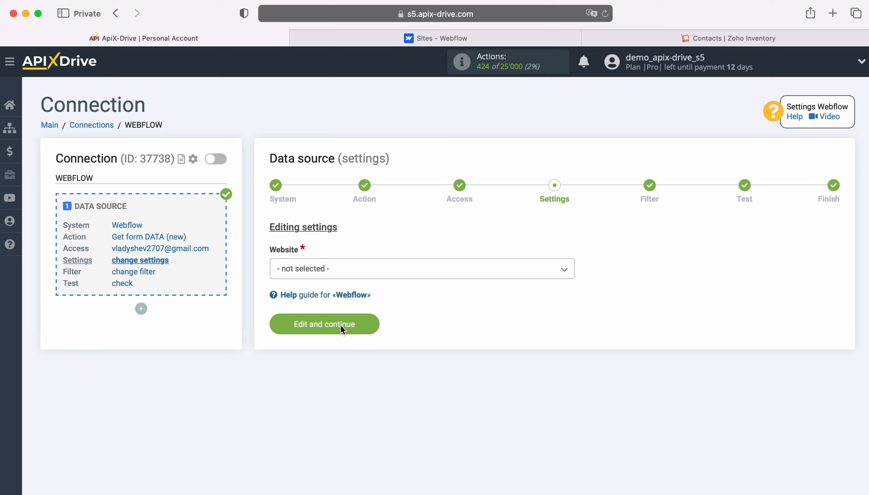
left_click(378, 275)
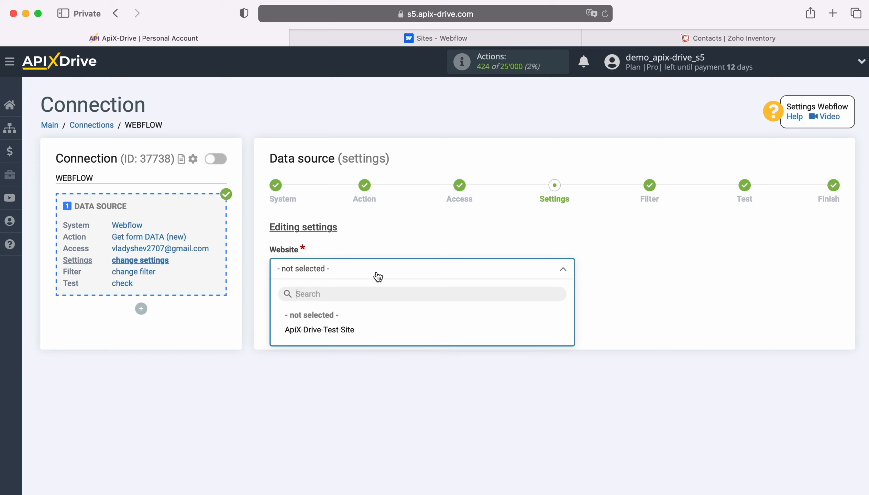
left_click(350, 330)
left_click(373, 322)
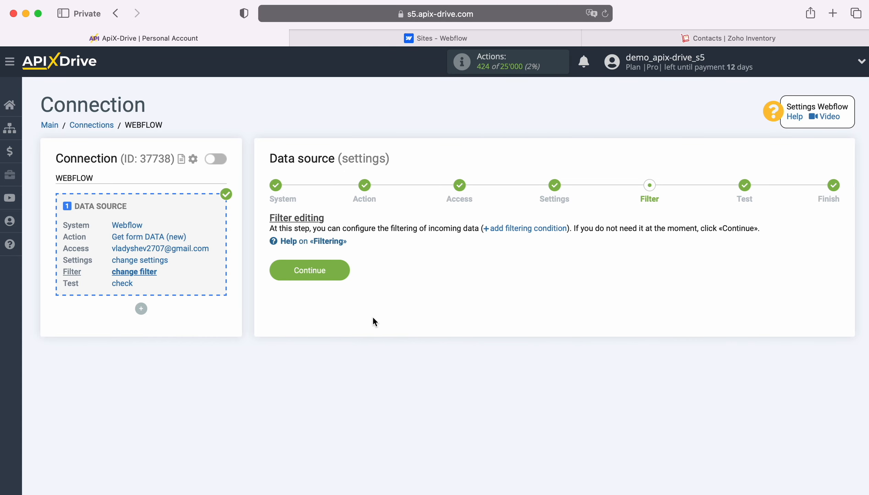
left_click(346, 270)
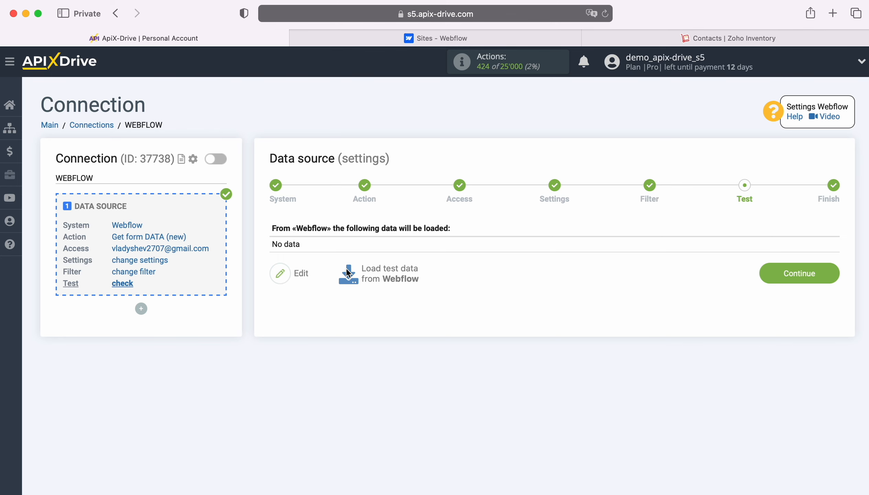
- On the published test site, submit the form with a sample first name, last name, e-mail and phone
left_click(416, 43)
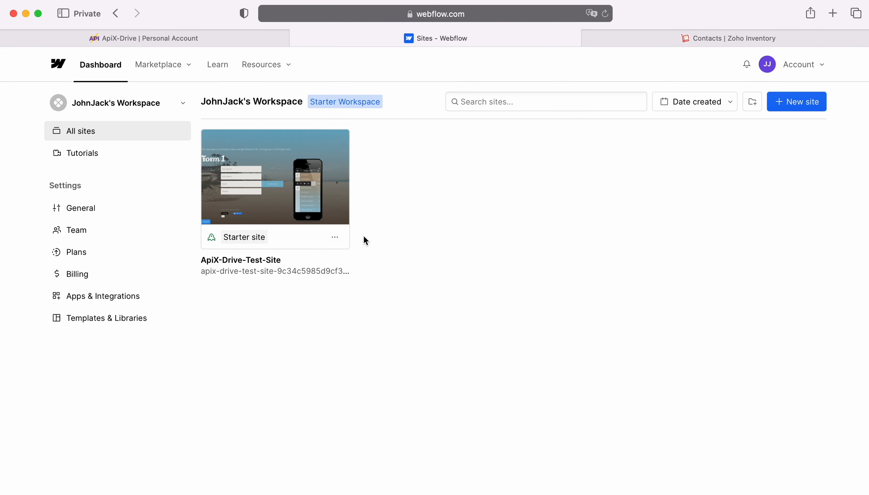
left_click(317, 269)
left_click(275, 250)
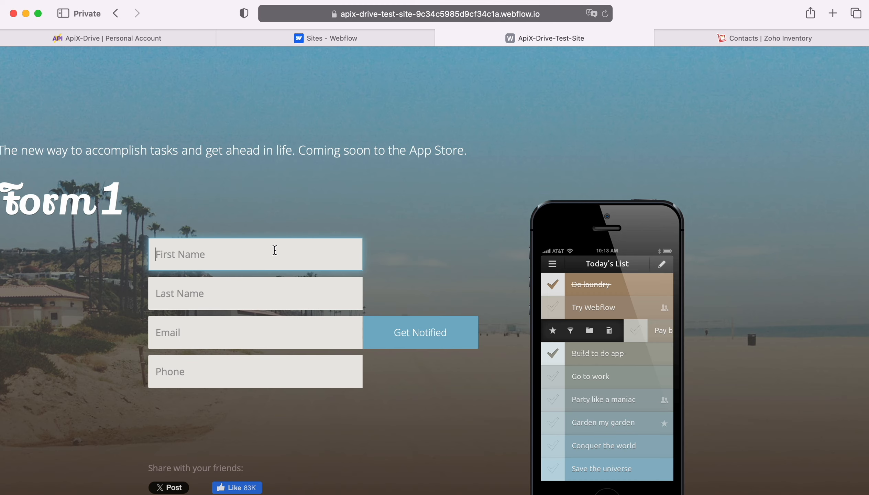
key("Tab")
key("Tab")
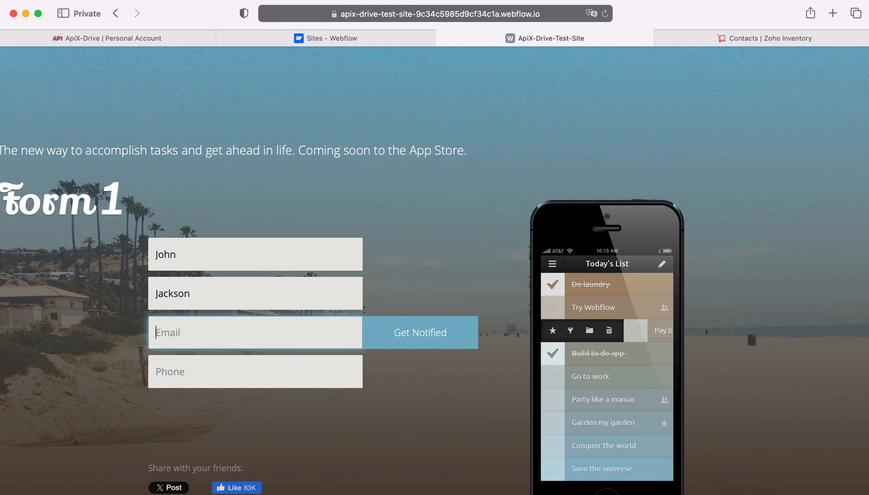
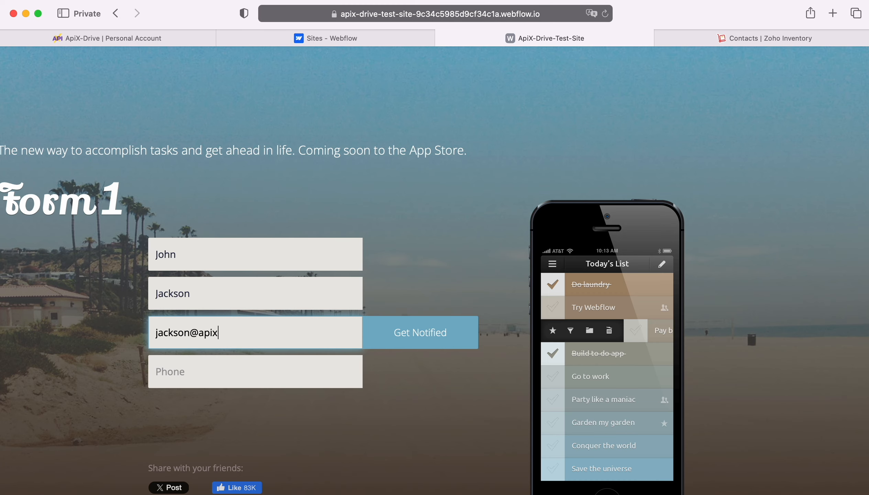
key("Tab")
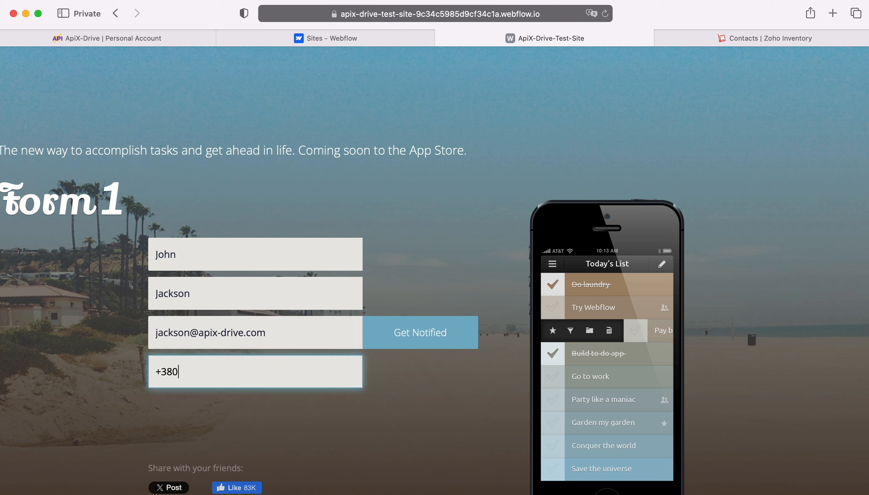
left_click(430, 332)
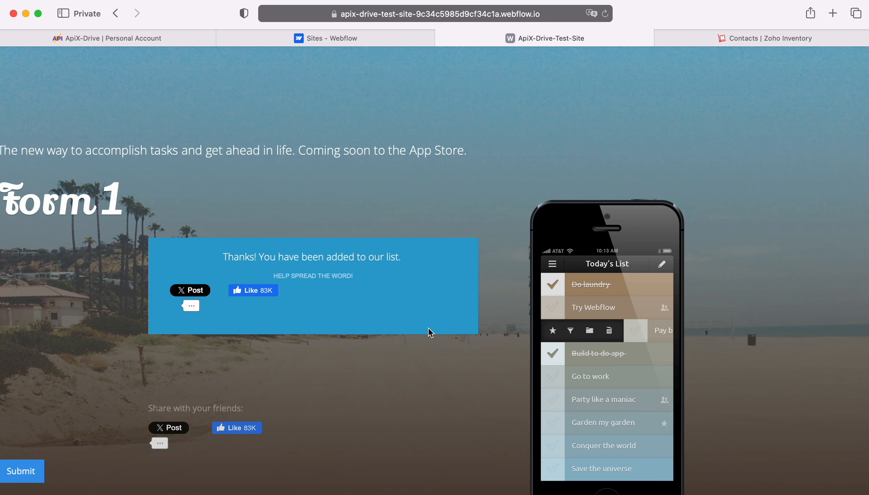
- Load the Form 1 test submission from Webflow and finish the source setup
left_click(168, 39)
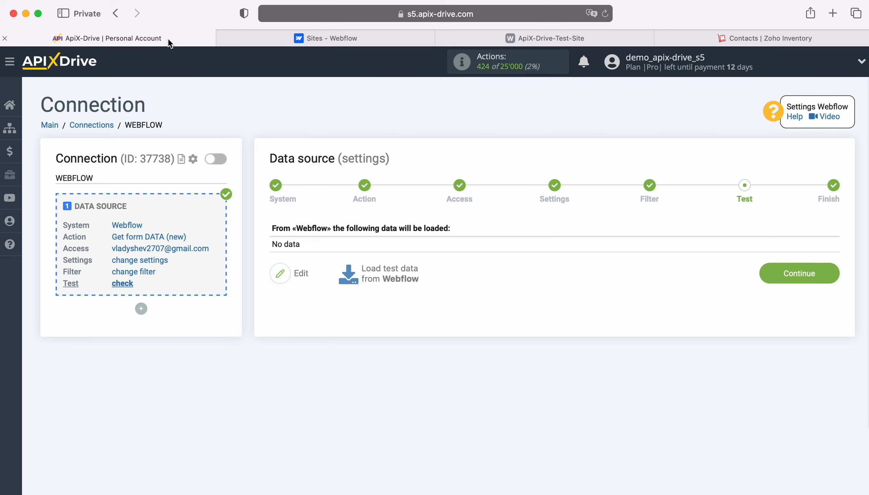
left_click(390, 274)
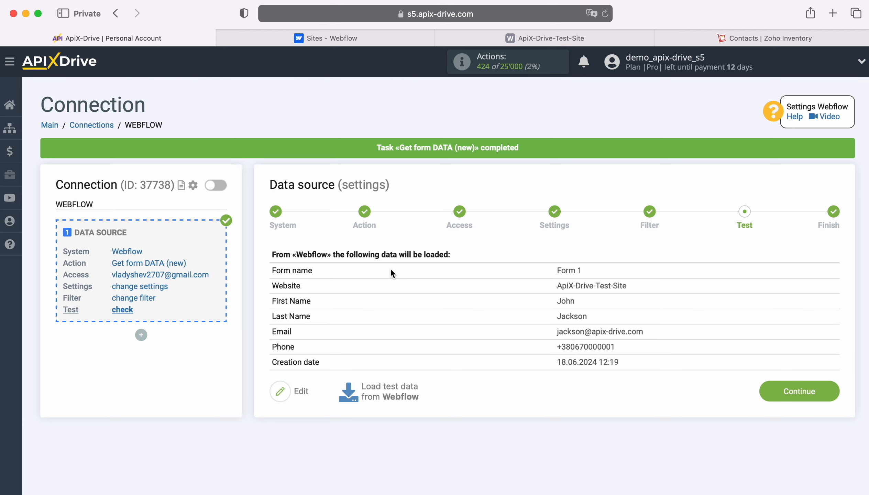
left_click(829, 390)
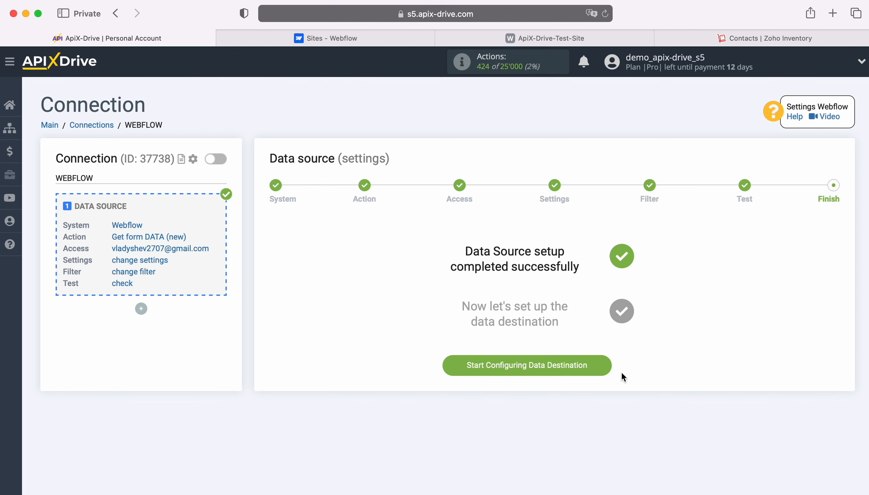
left_click(607, 365)
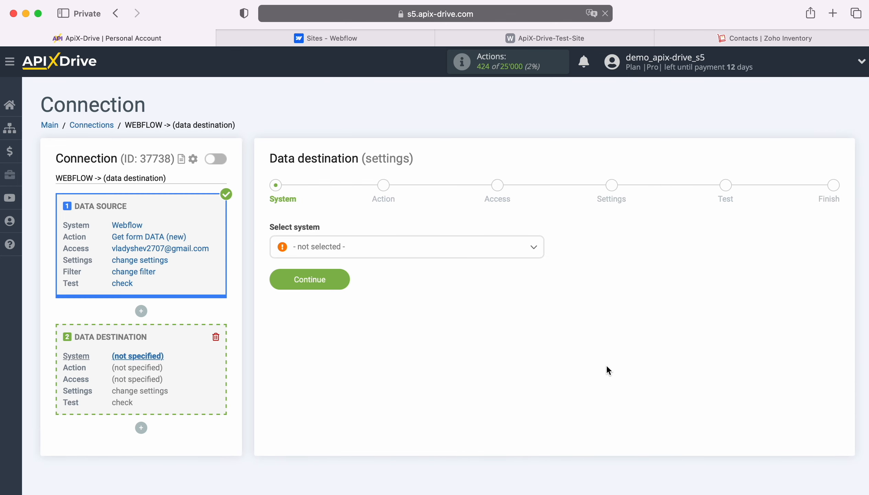
- Choose Zoho Inventory as the data destination system
left_click(492, 254)
scroll(491, 355, "down", 5)
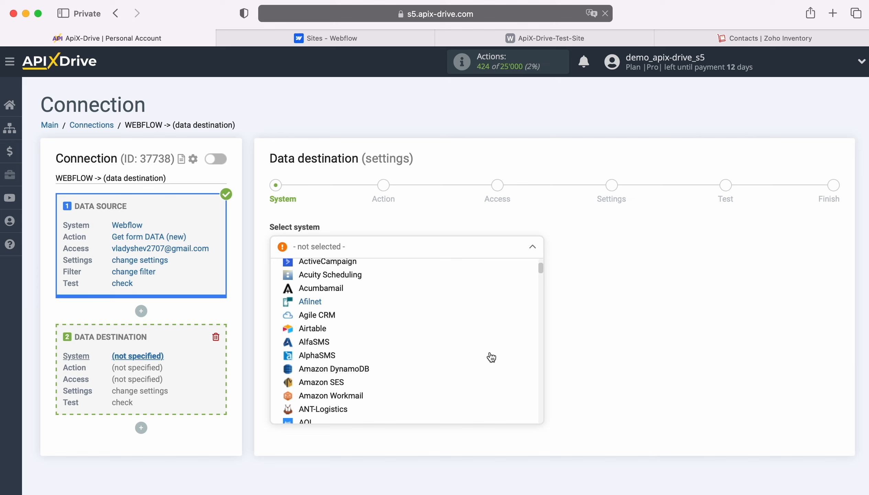
scroll(491, 358, "down", 10)
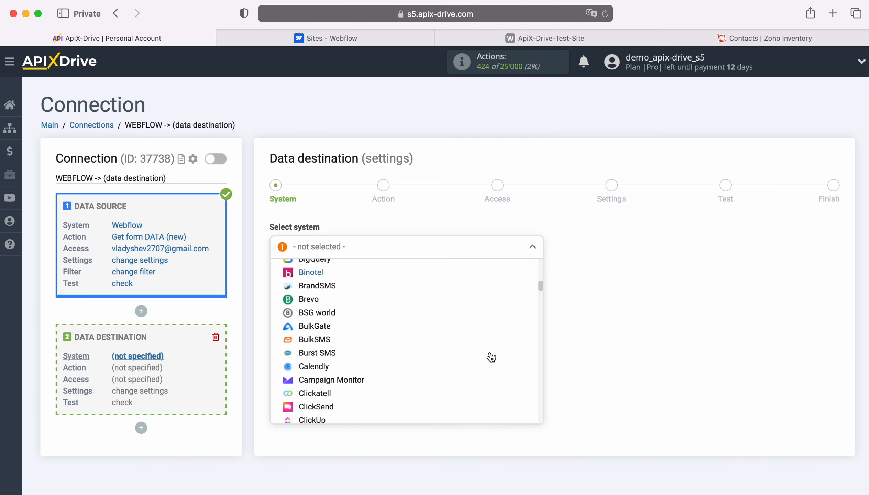
scroll(492, 358, "down", 10)
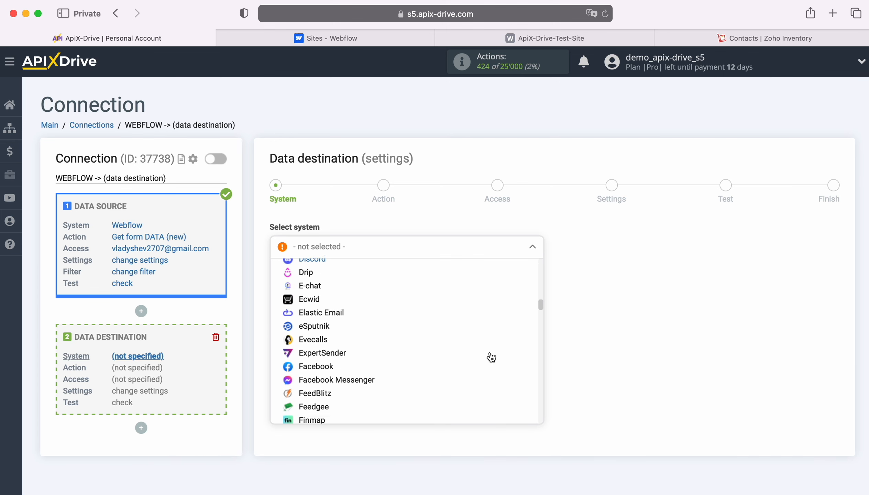
scroll(492, 358, "down", 10)
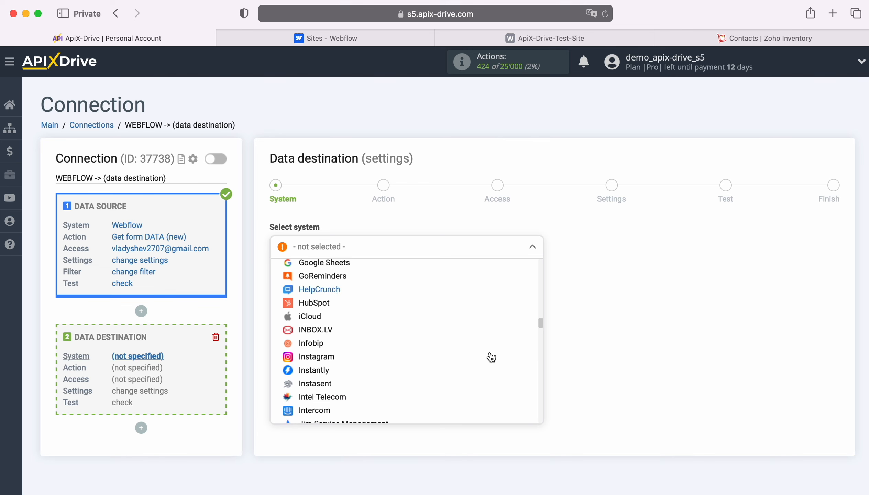
scroll(491, 358, "down", 10)
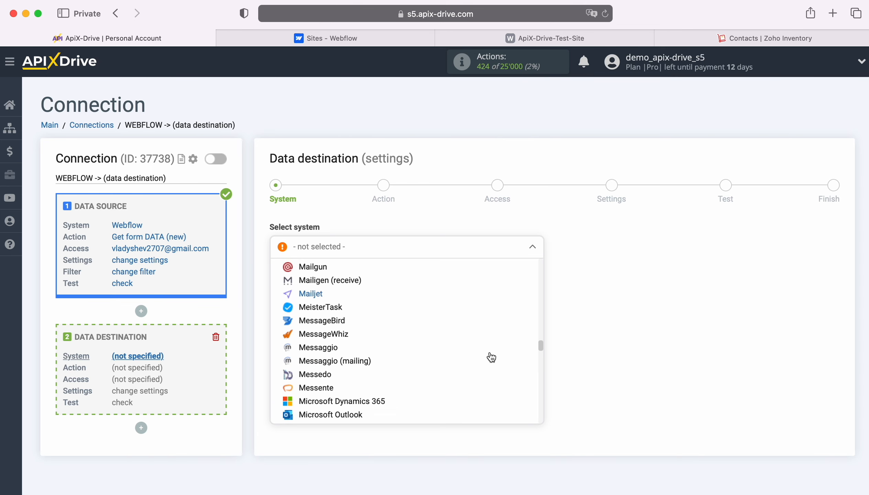
scroll(491, 357, "down", 10)
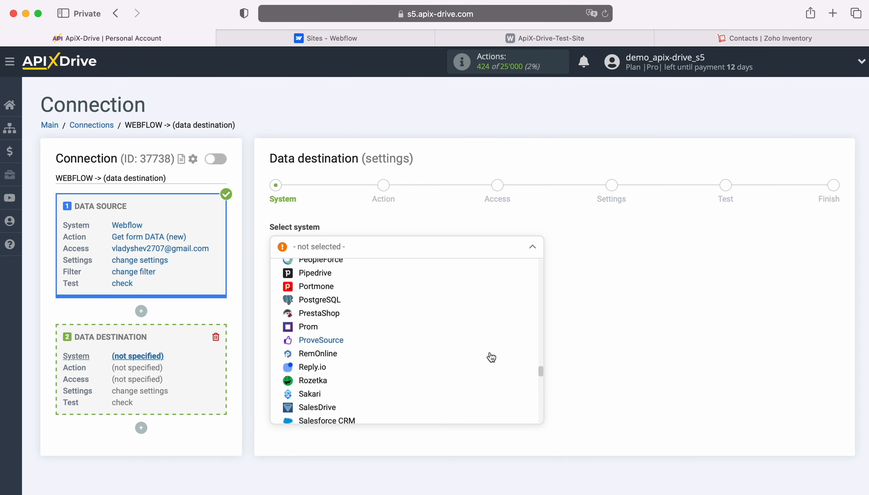
scroll(492, 357, "down", 10)
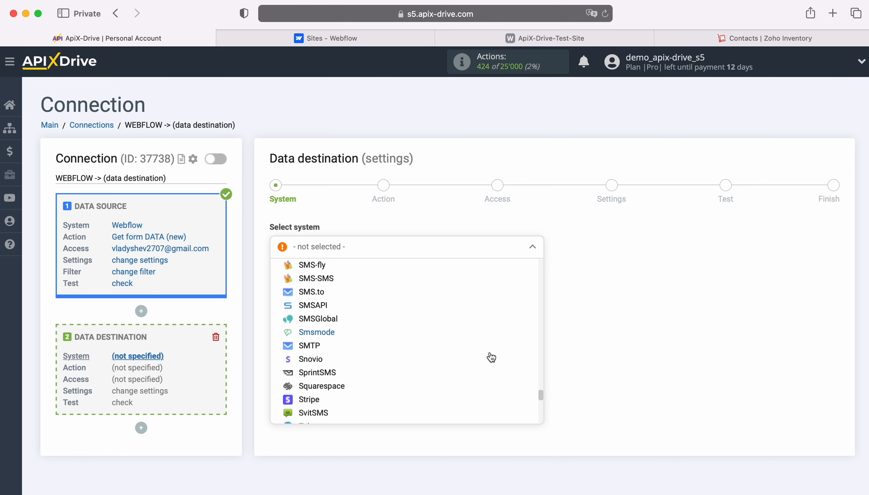
scroll(492, 357, "down", 8)
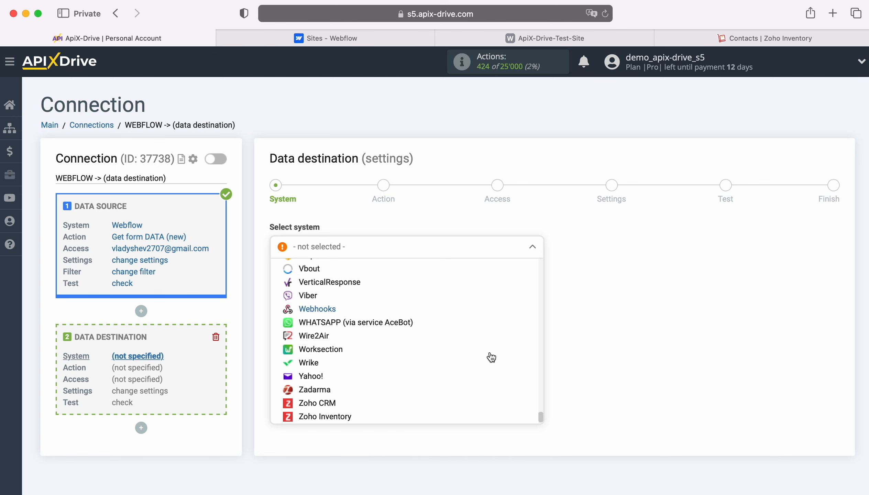
left_click(341, 394)
left_click(341, 273)
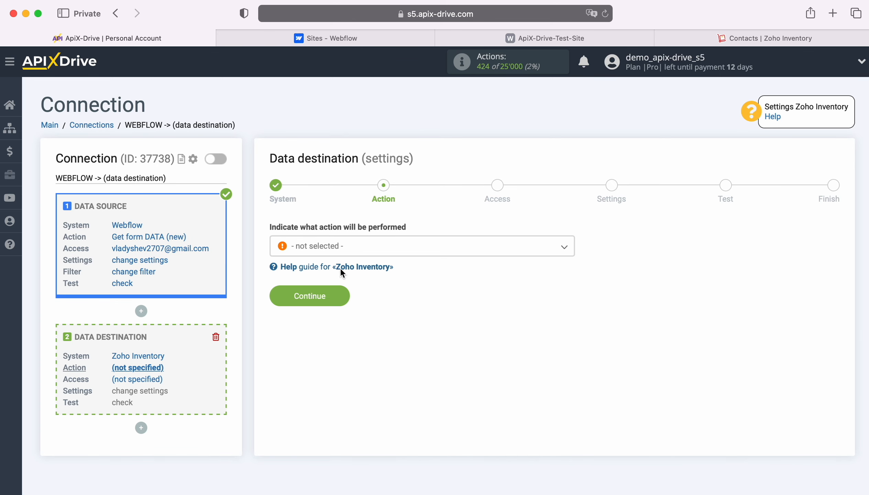
- Set the Zoho Inventory action to Create CONTACT
left_click(344, 247)
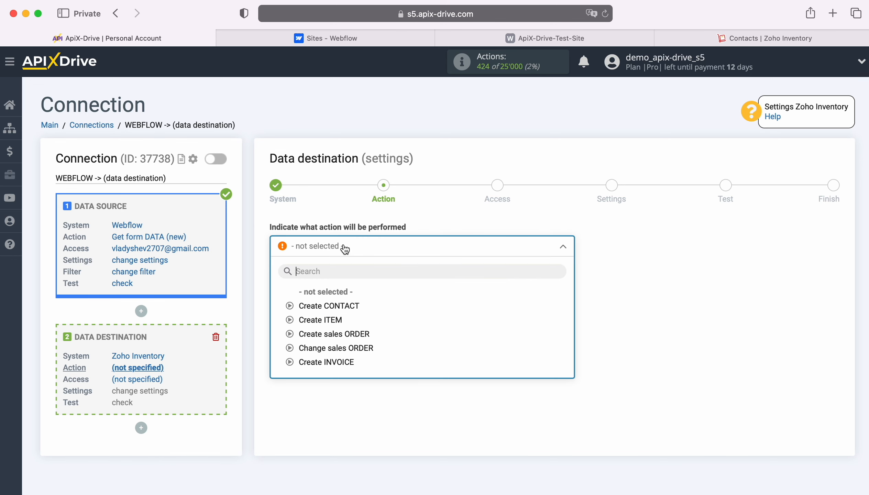
left_click(347, 305)
left_click(347, 303)
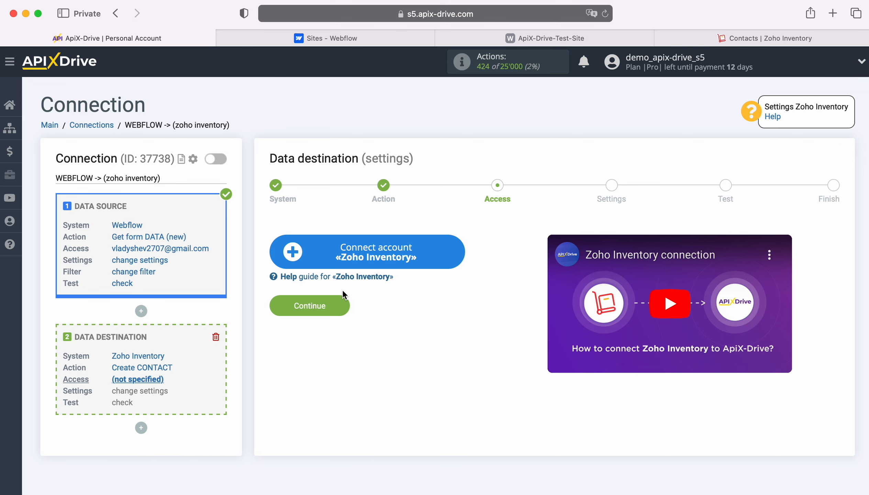
- Sign in to Zoho with the account e-mail, accept access, and assign that login to the destination
left_click(455, 248)
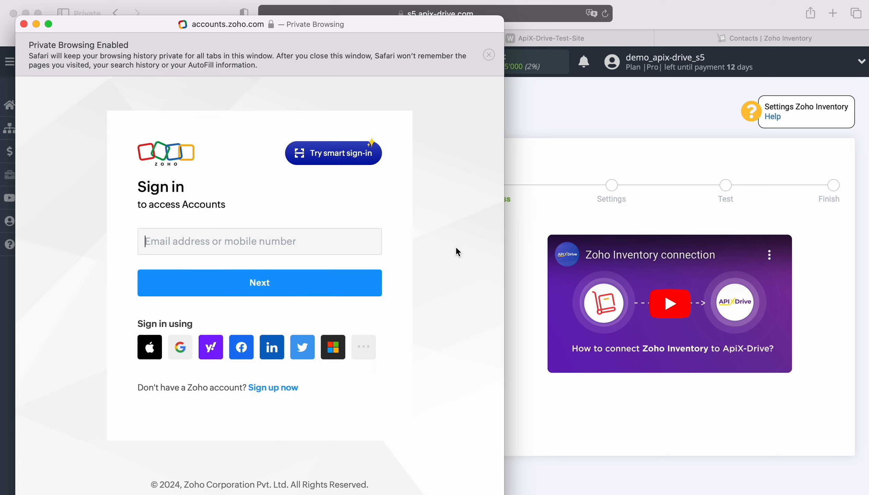
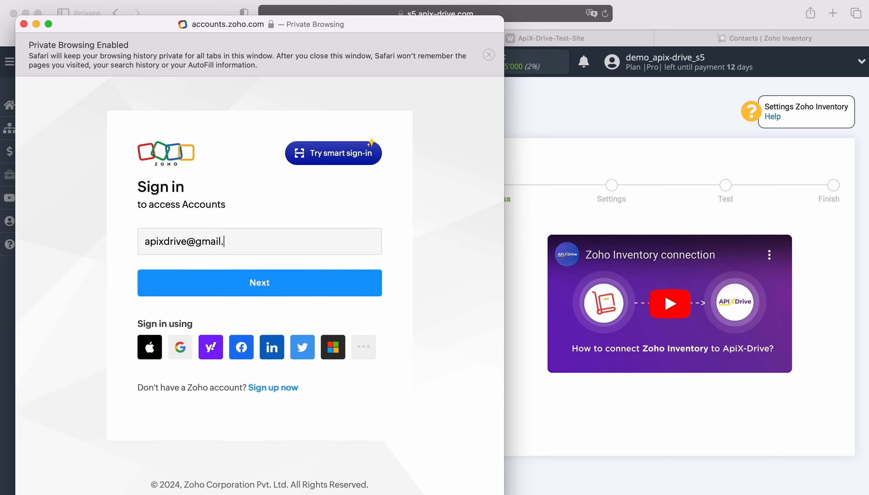
key("Return")
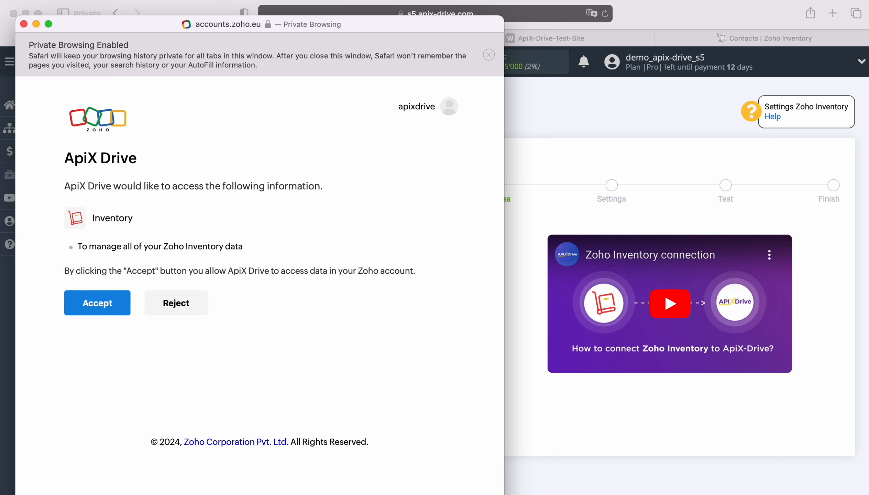
left_click(75, 302)
left_click(407, 249)
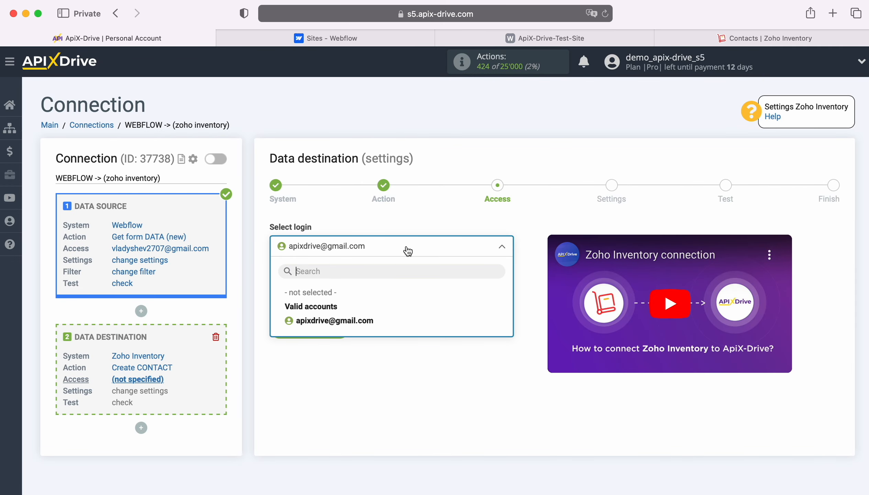
left_click(365, 320)
left_click(345, 328)
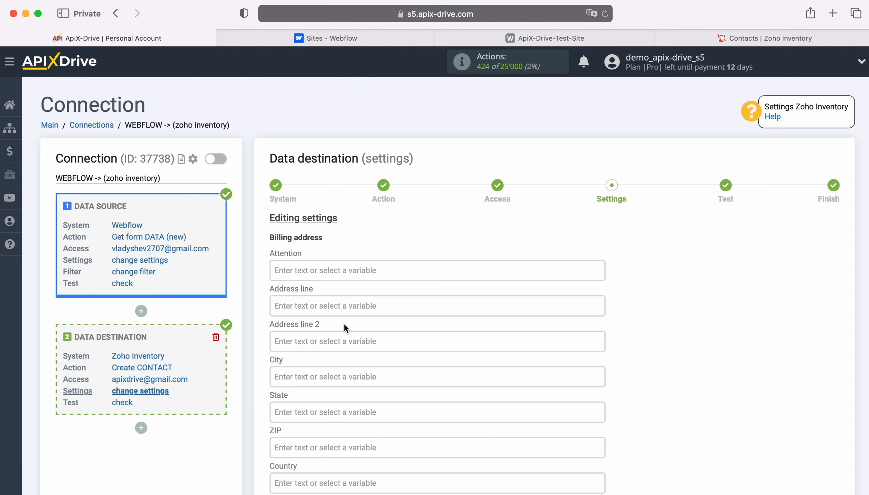
- Map billing Phone to Webflow Phone and Contact name to Webflow First Name
scroll(485, 308, "down", 5)
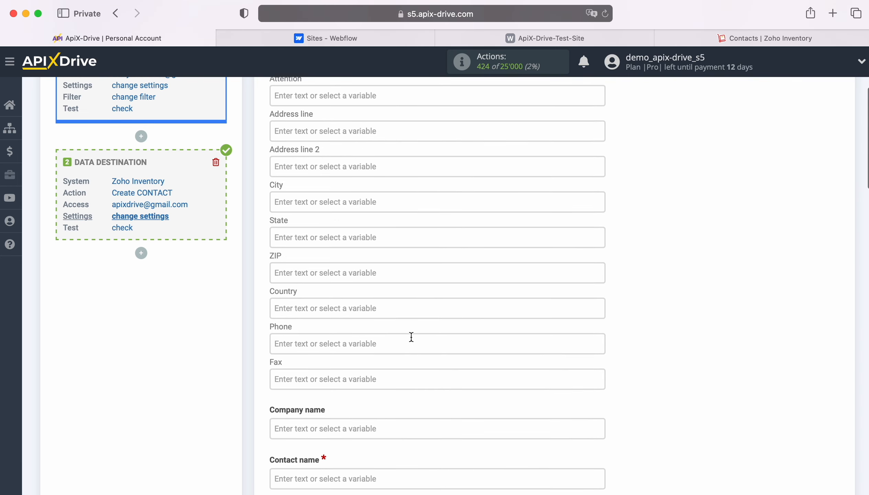
left_click(390, 342)
scroll(390, 344, "down", 8)
scroll(503, 329, "down", 2)
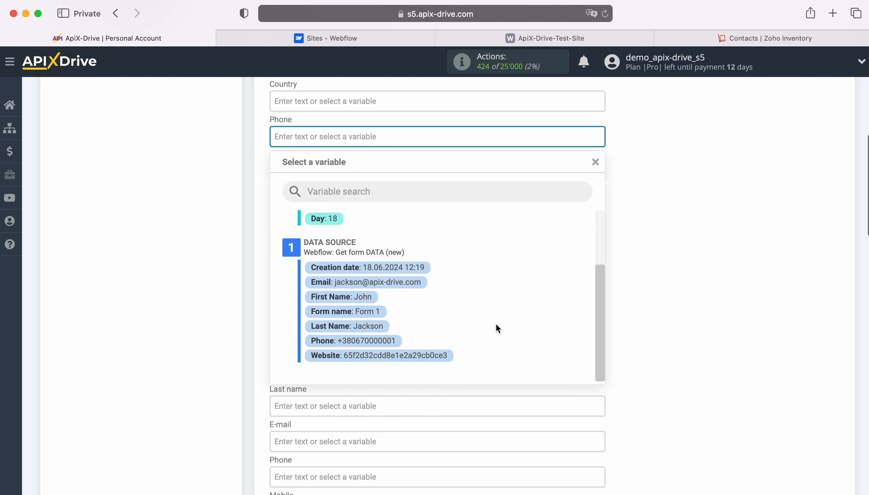
left_click(385, 340)
scroll(385, 340, "down", 2)
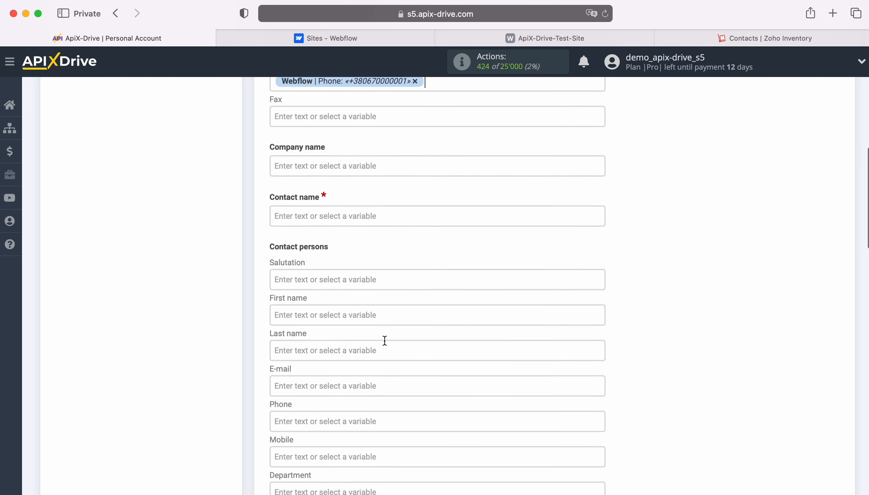
left_click(359, 213)
scroll(482, 297, "down", 2)
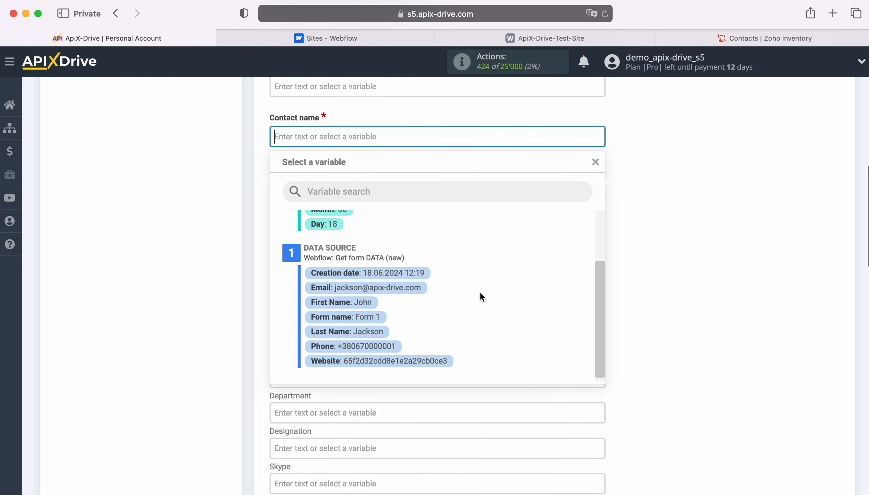
left_click(361, 301)
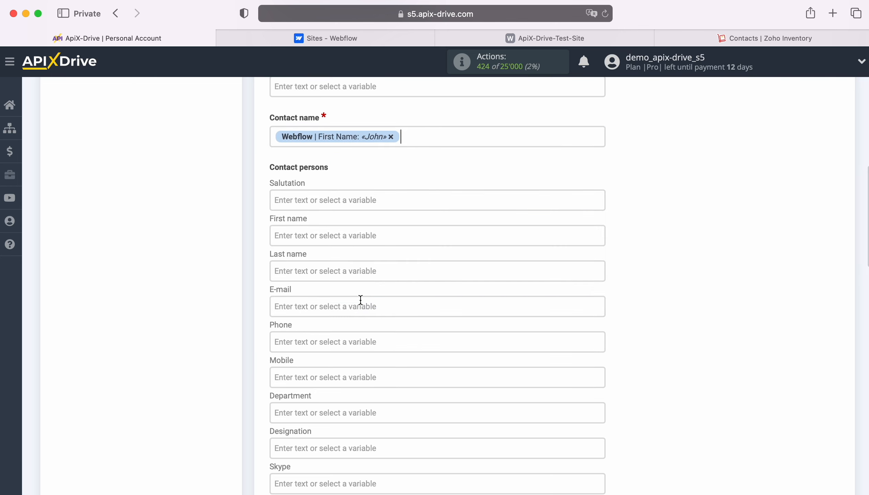
- Map First name, Last name and E-mail to Webflow's First Name, Last Name and Email
scroll(359, 298, "down", 2)
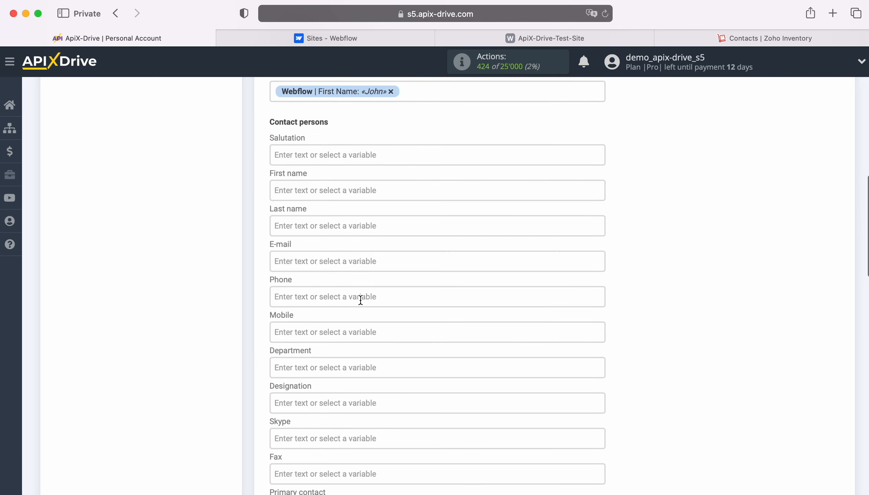
left_click(315, 189)
scroll(499, 271, "down", 3)
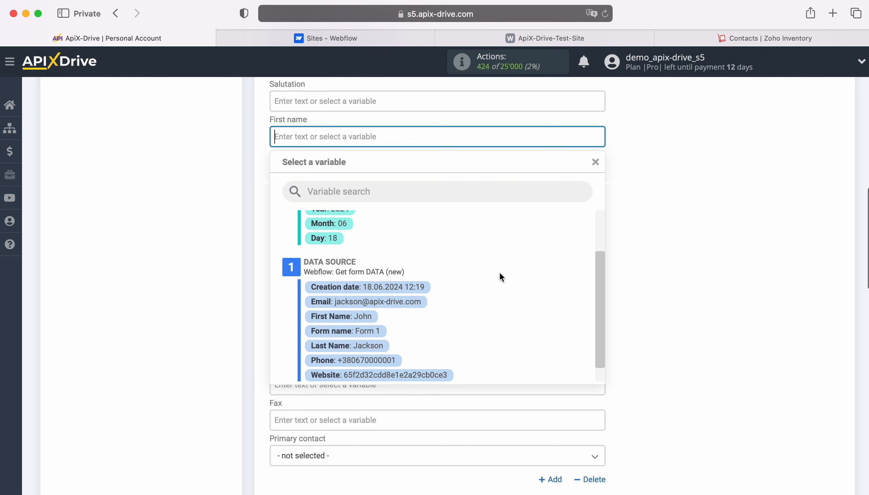
left_click(369, 316)
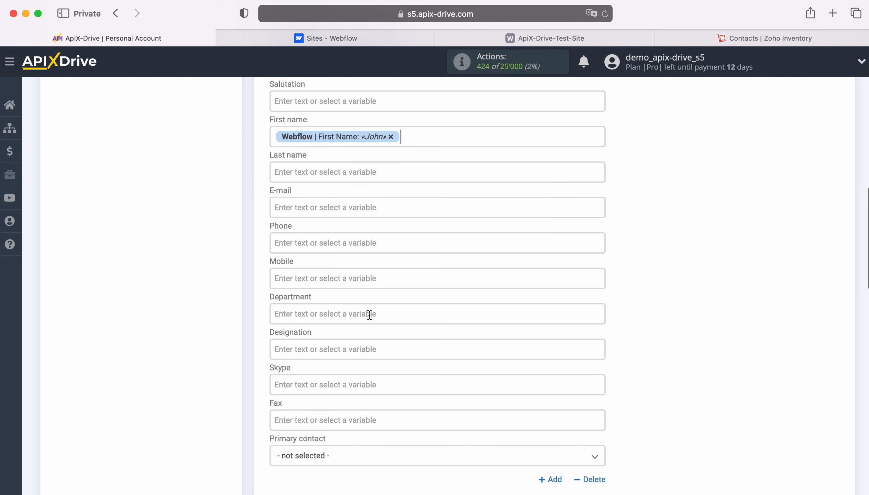
left_click(295, 172)
scroll(475, 318, "down", 3)
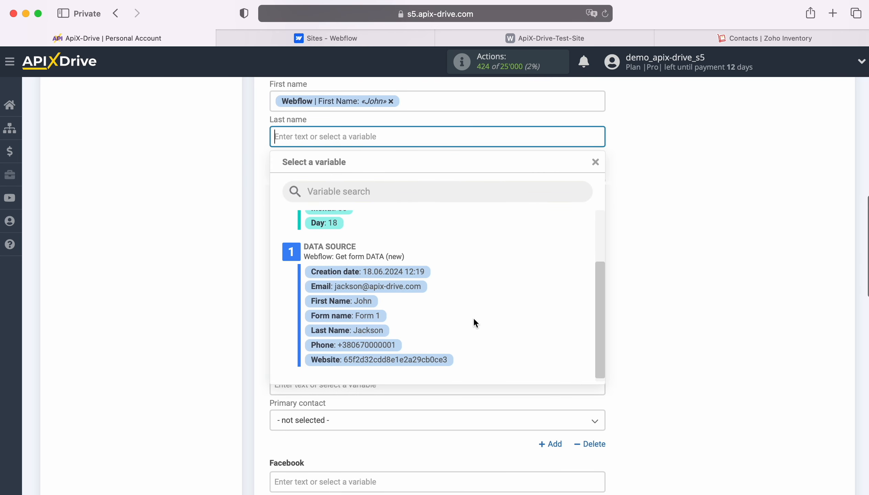
left_click(373, 330)
left_click(334, 172)
scroll(504, 291, "down", 3)
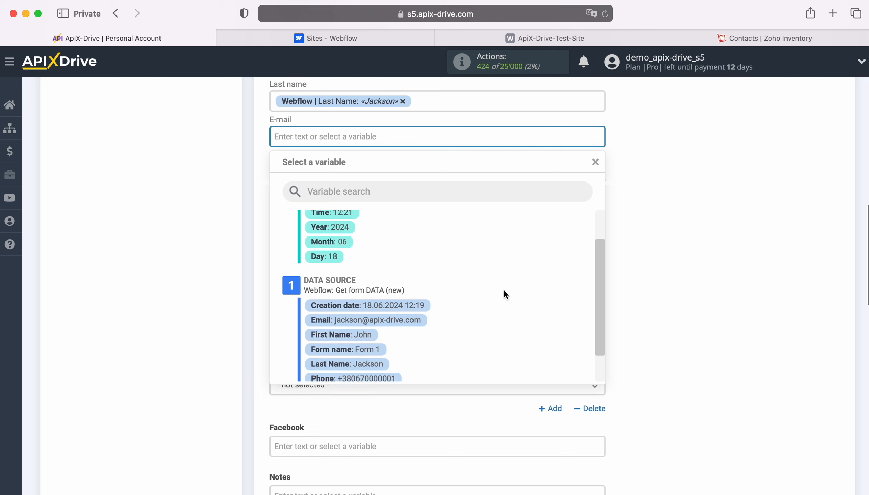
left_click(386, 314)
- Map both the Phone and Mobile fields to Webflow's Phone value
left_click(318, 164)
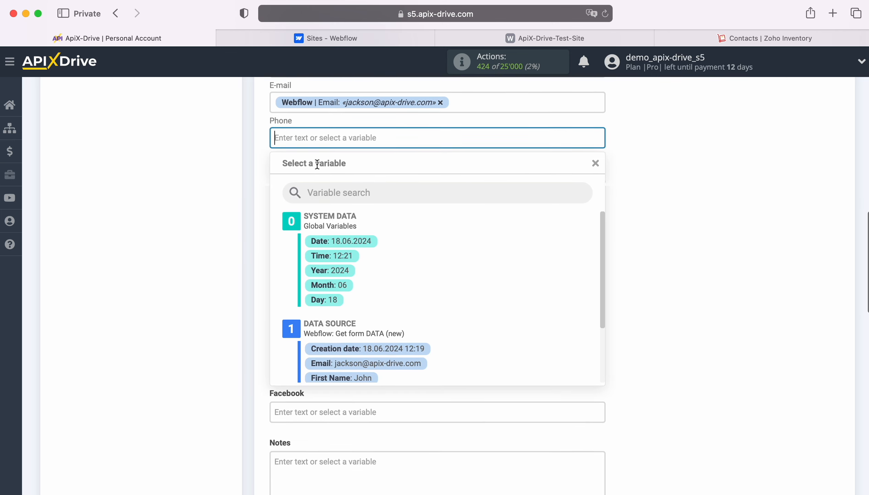
scroll(459, 319, "down", 5)
left_click(387, 360)
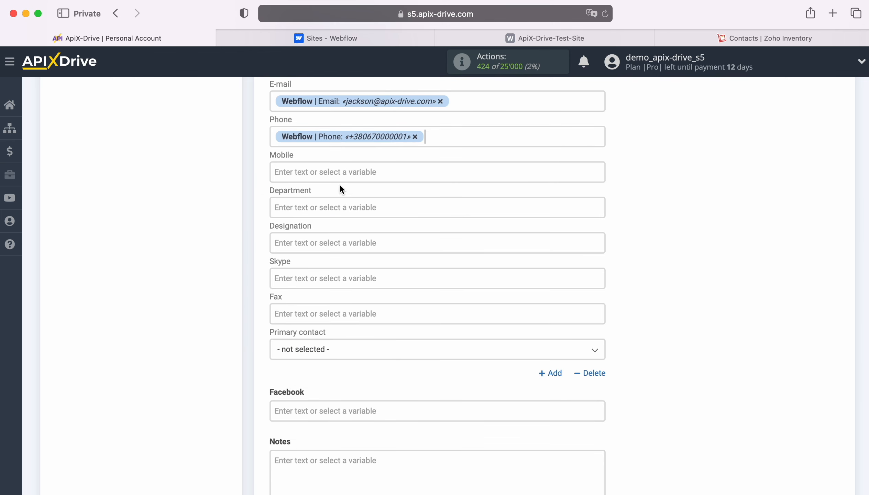
left_click(336, 170)
scroll(466, 308, "down", 5)
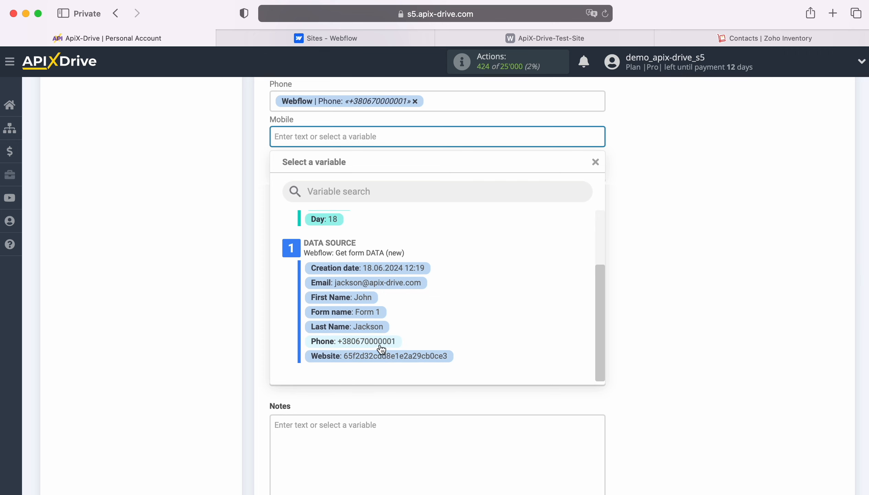
left_click(374, 342)
scroll(478, 334, "down", 8)
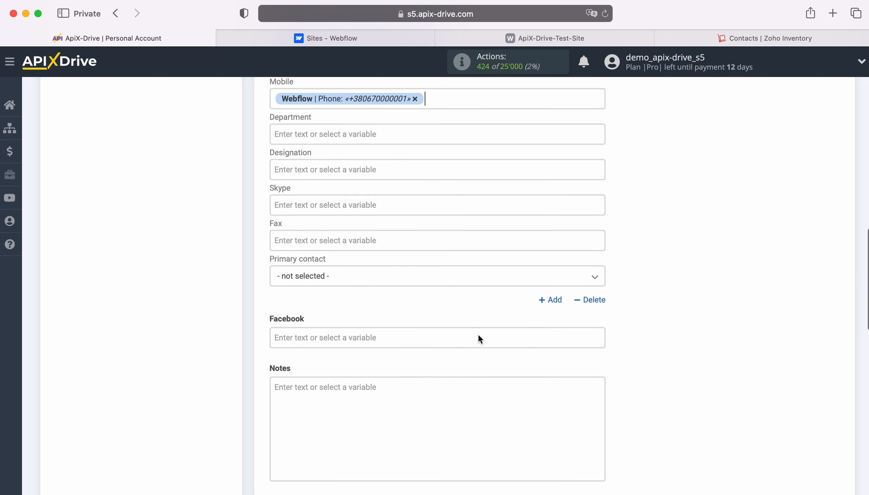
scroll(478, 336, "down", 10)
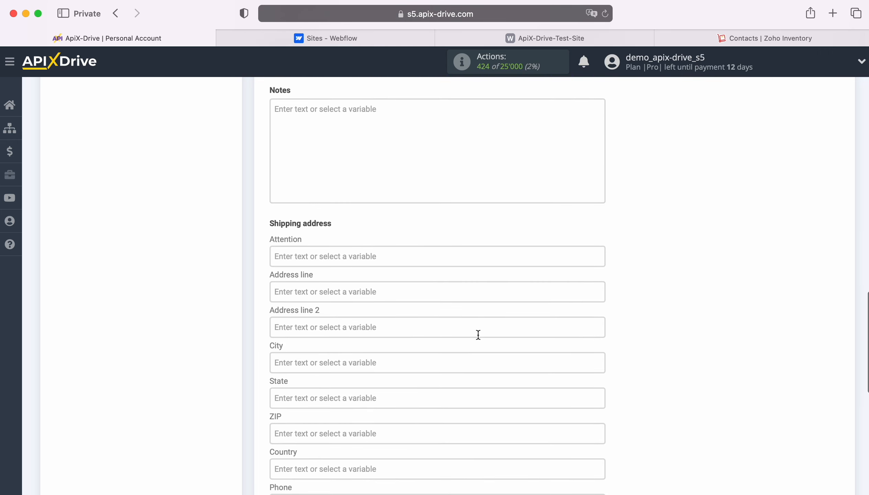
scroll(477, 335, "down", 2)
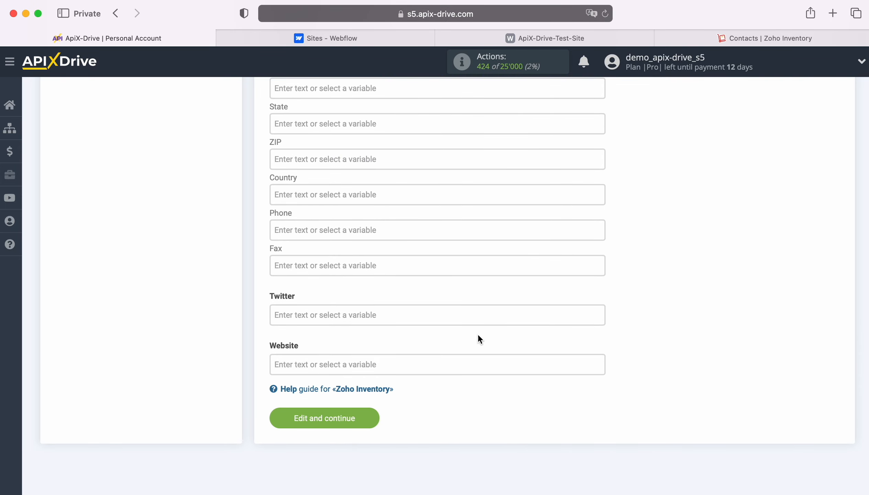
- Save the mapping and send a test contact to Zoho Inventory, then view its customers page
left_click(370, 415)
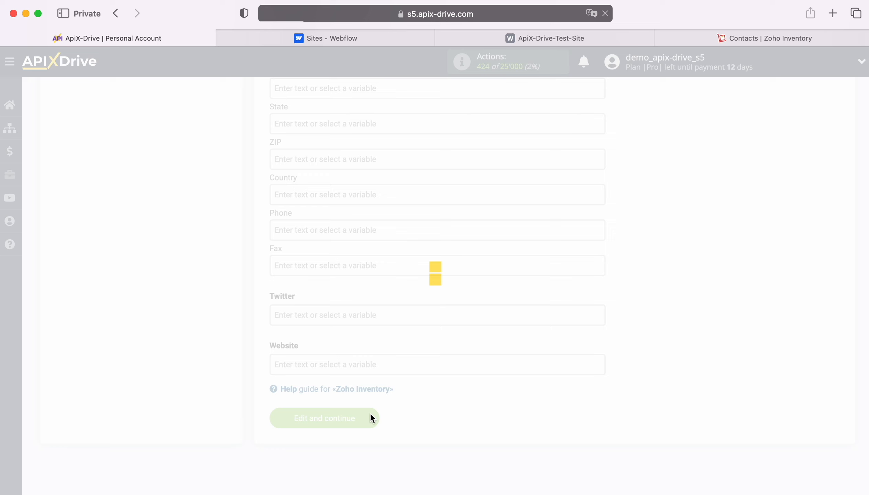
scroll(773, 343, "down", 5)
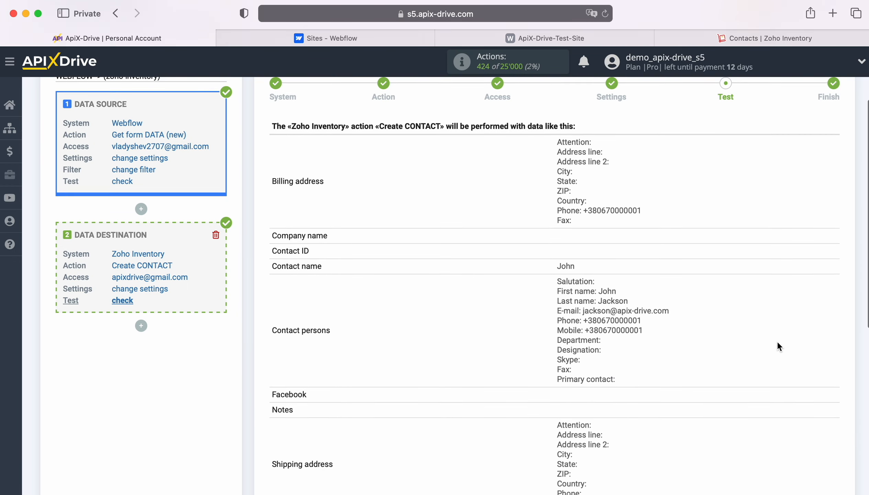
scroll(778, 343, "down", 3)
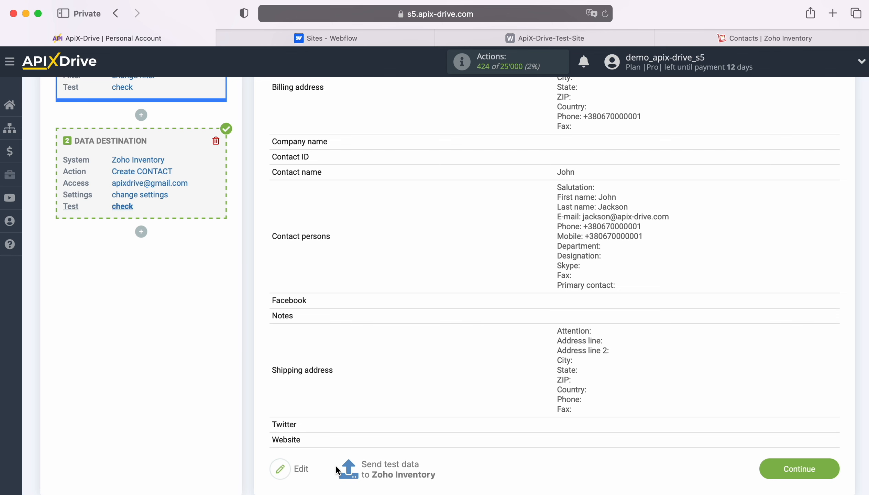
left_click(387, 466)
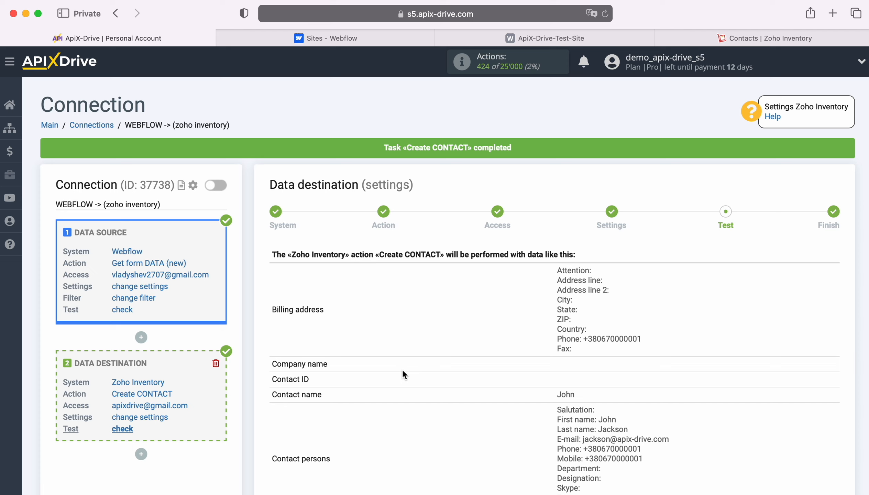
left_click(724, 40)
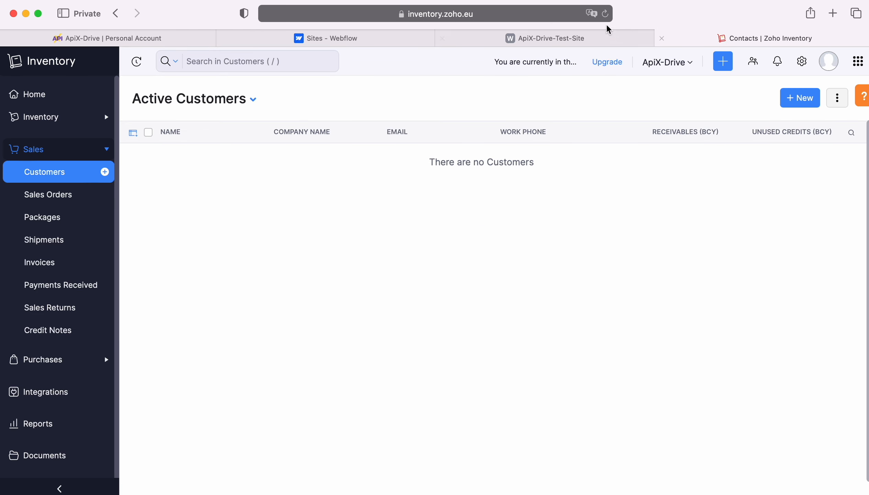
- Refresh the Zoho Inventory customer list, check the new test customer, and return to ApiX-Drive
left_click(605, 15)
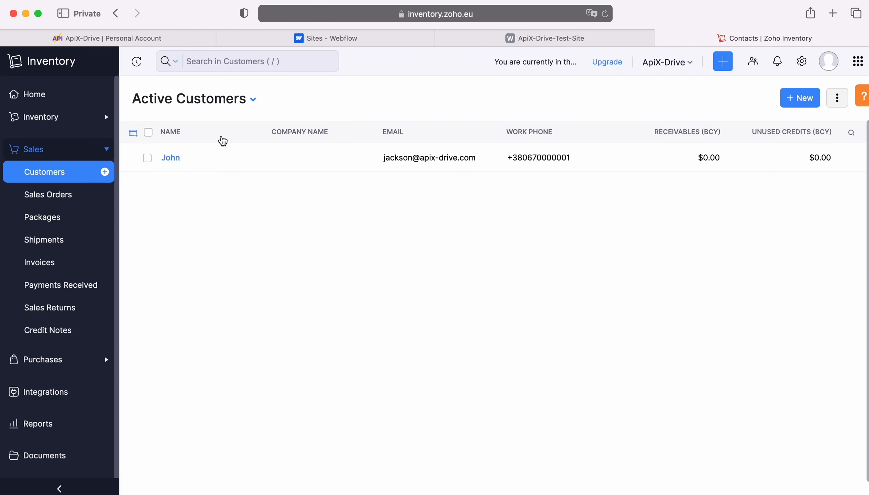
left_click(172, 159)
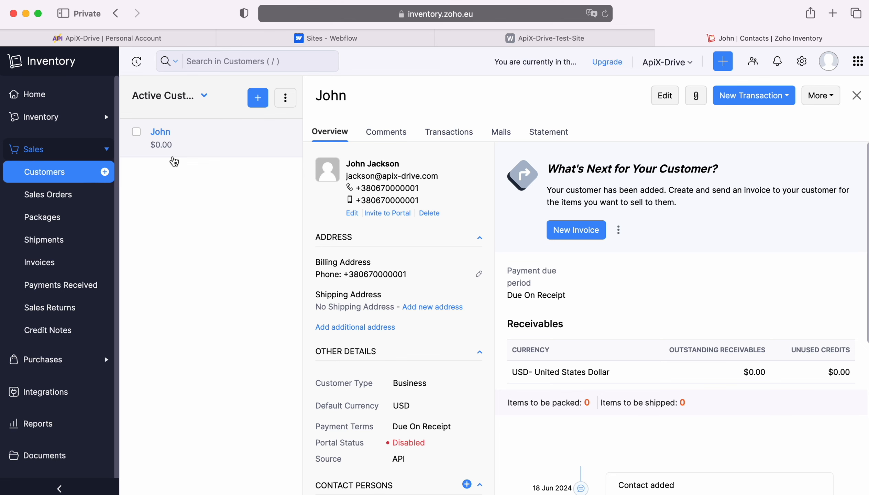
left_click(152, 41)
- Finish the Zoho Inventory destination setup and turn on automatic updates for the connection
scroll(783, 330, "down", 5)
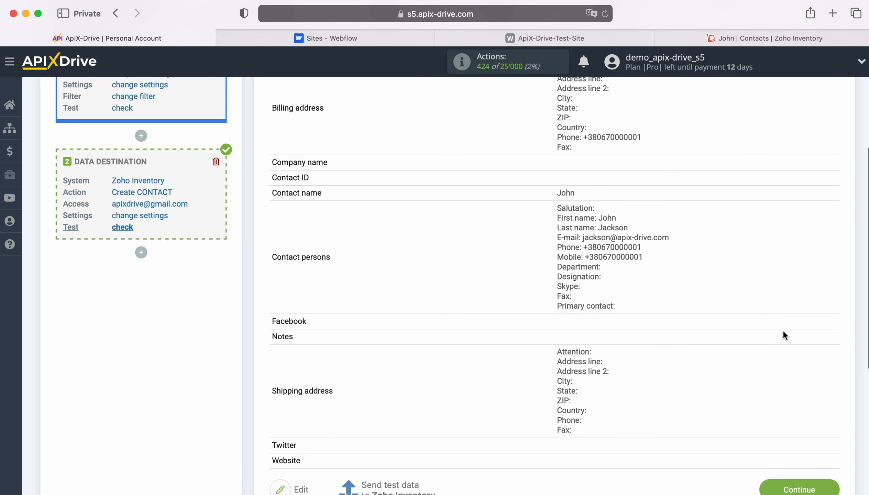
left_click(833, 455)
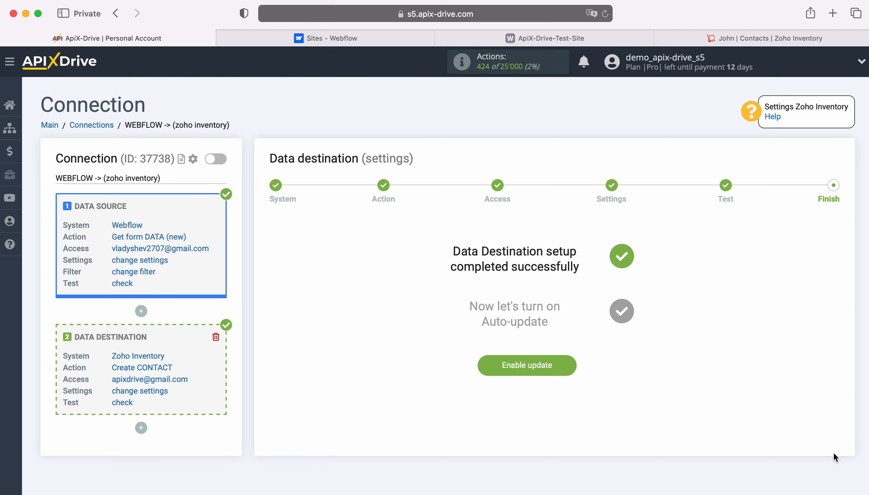
left_click(566, 360)
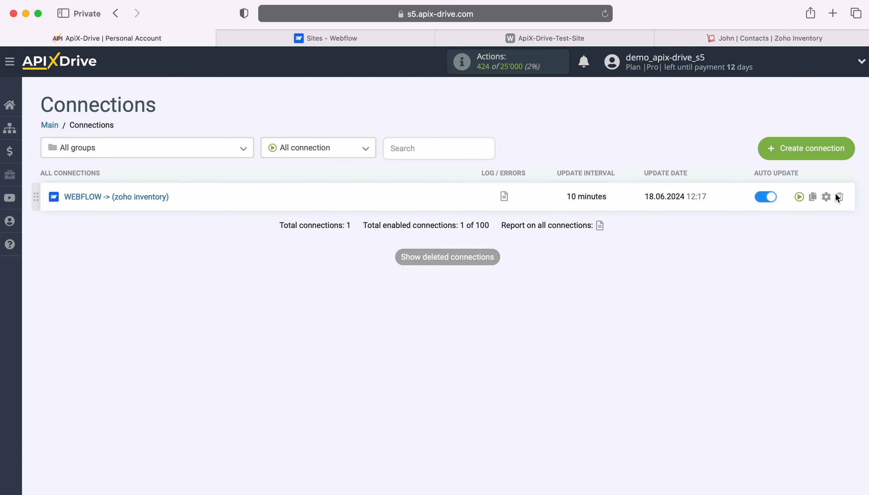
- Set the connection's update interval to 5 minutes in its settings and save
left_click(826, 197)
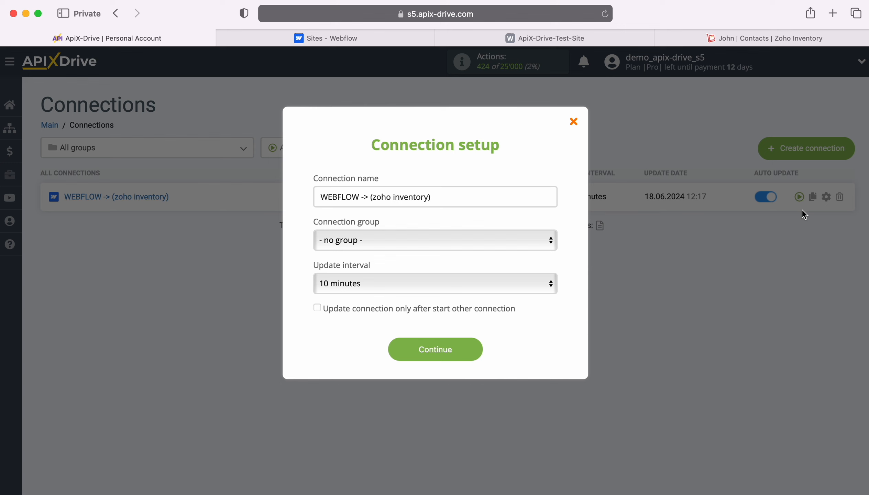
left_click(506, 276)
left_click(460, 264)
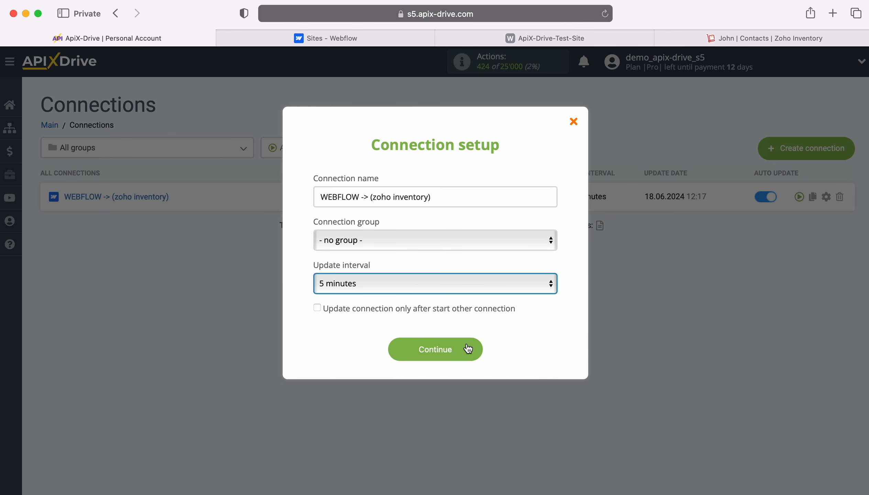
left_click(476, 349)
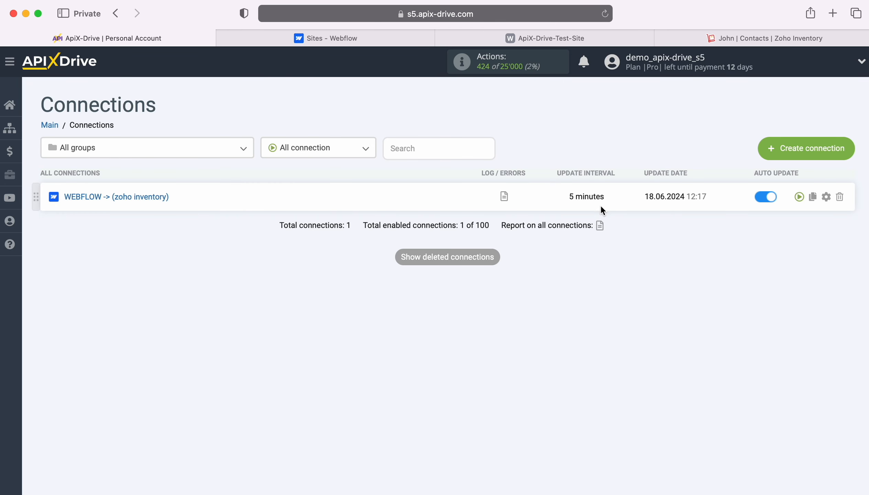